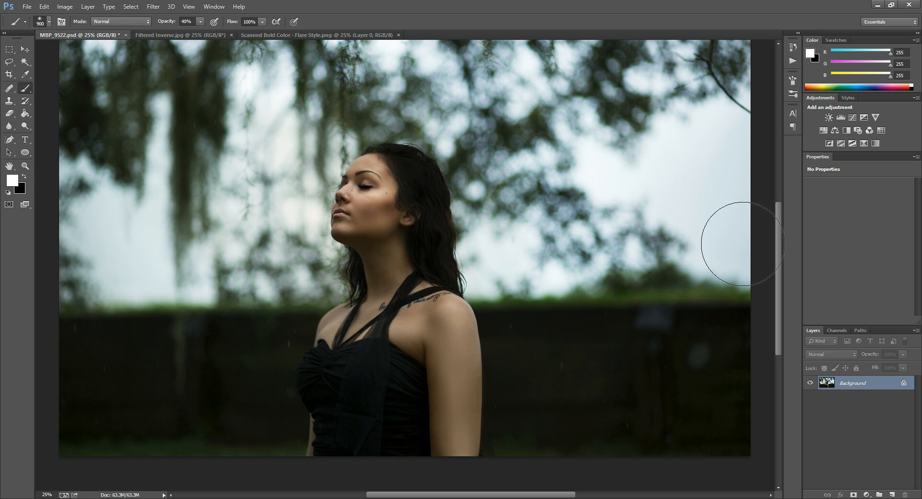
{"action": "mouse_move", "coordinate": [779, 231]}
{"action": "left_mouse_down"}
{"action": "mouse_move", "coordinate": [780, 201]}
{"action": "mouse_move", "coordinate": [780, 214]}
{"action": "left_mouse_up"}
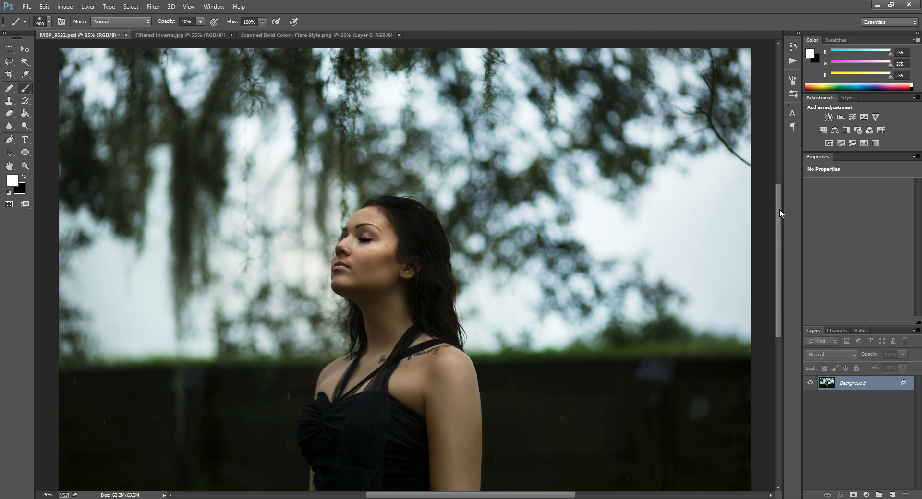
{"action": "left_click", "coordinate": [28, 6]}
{"action": "left_click", "coordinate": [37, 24]}
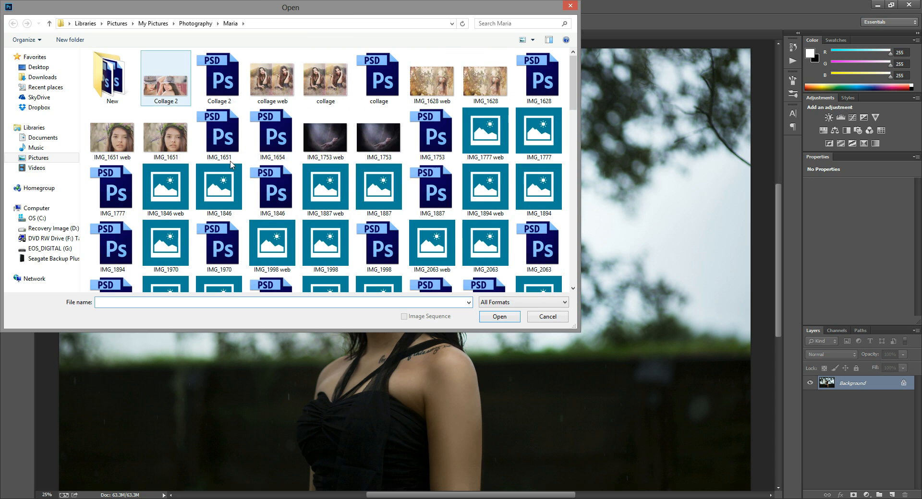
{"action": "left_click", "coordinate": [572, 6]}
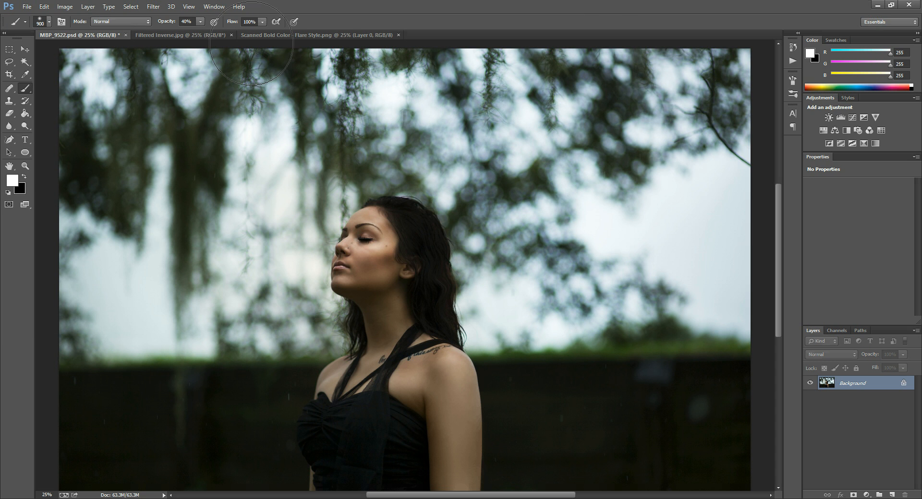
Step: Copy the orange flare image from Scanned Bold Color - Flare Style.png into MBP_9522.psd, aligned to the photo's upper-left corner
{"action": "left_click", "coordinate": [158, 33]}
{"action": "left_click", "coordinate": [291, 33]}
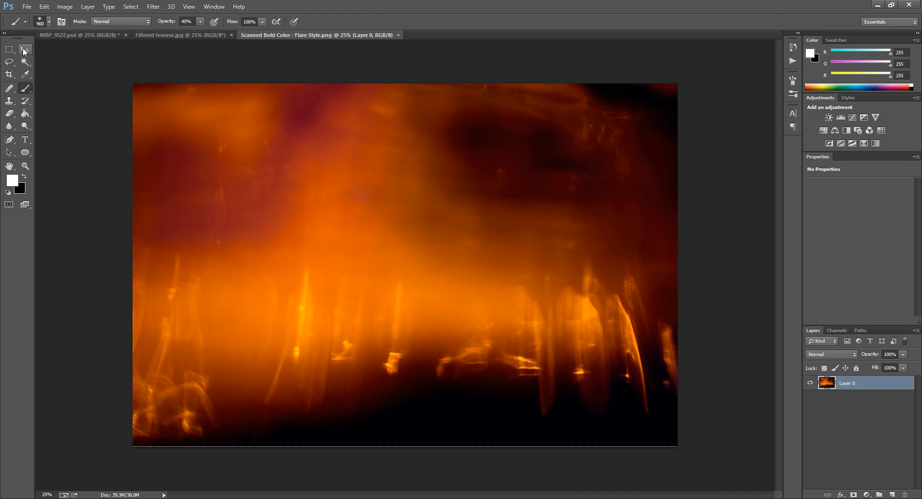
{"action": "left_click", "coordinate": [27, 48]}
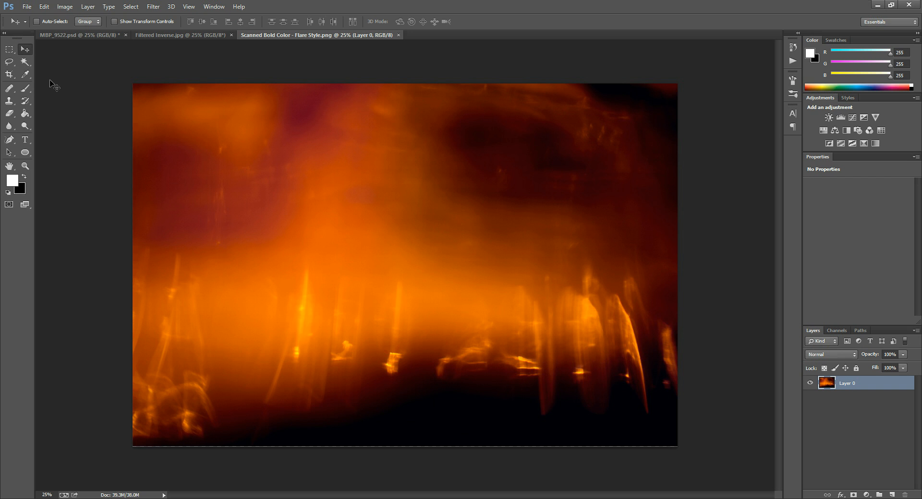
{"action": "left_click_drag", "start_coordinate": [423, 240], "coordinate": [206, 34]}
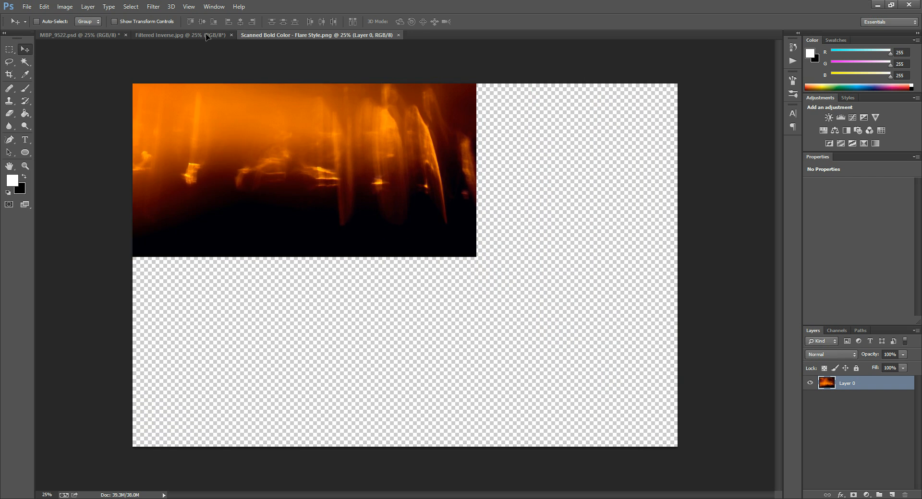
{"action": "left_click_drag", "start_coordinate": [75, 38], "coordinate": [122, 79]}
{"action": "left_click_drag", "start_coordinate": [351, 236], "coordinate": [405, 294]}
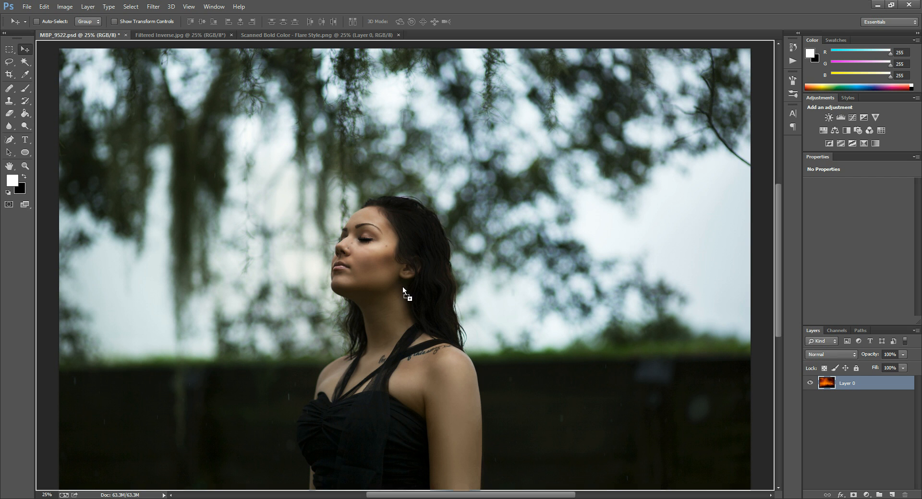
{"action": "left_click_drag", "start_coordinate": [392, 263], "coordinate": [344, 207]}
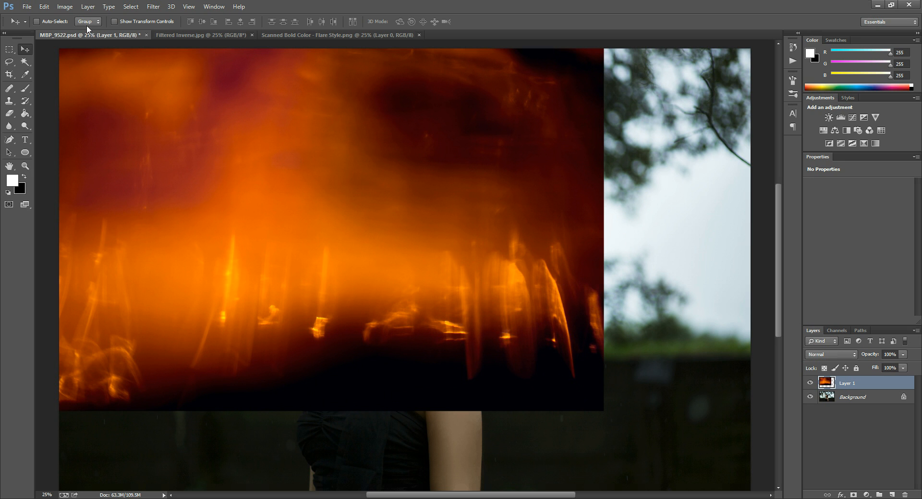
Step: Free-transform the flare layer to about 127% so that it covers the whole photo
{"action": "left_click", "coordinate": [44, 6]}
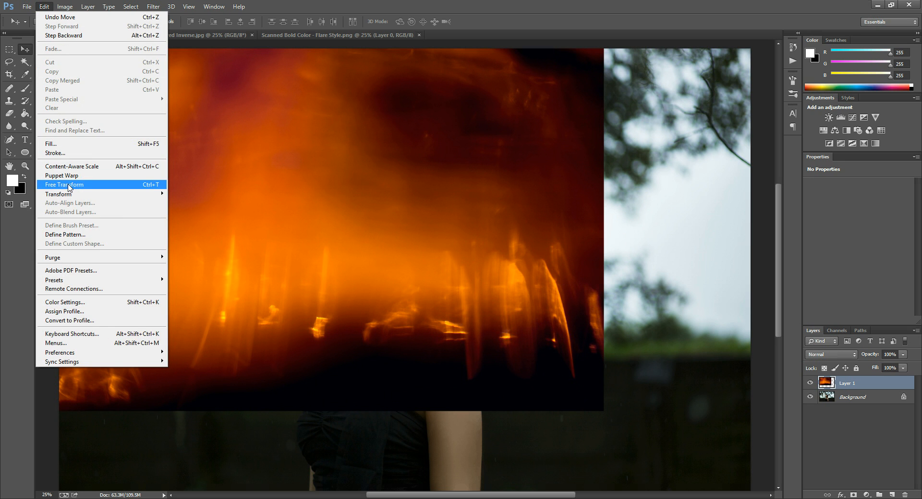
{"action": "left_click", "coordinate": [69, 185]}
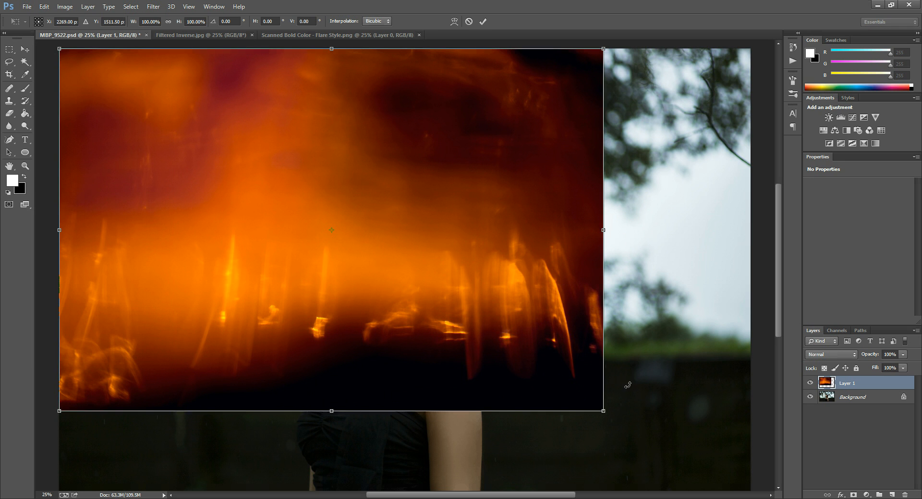
{"action": "left_click_drag", "start_coordinate": [612, 419], "coordinate": [752, 484]}
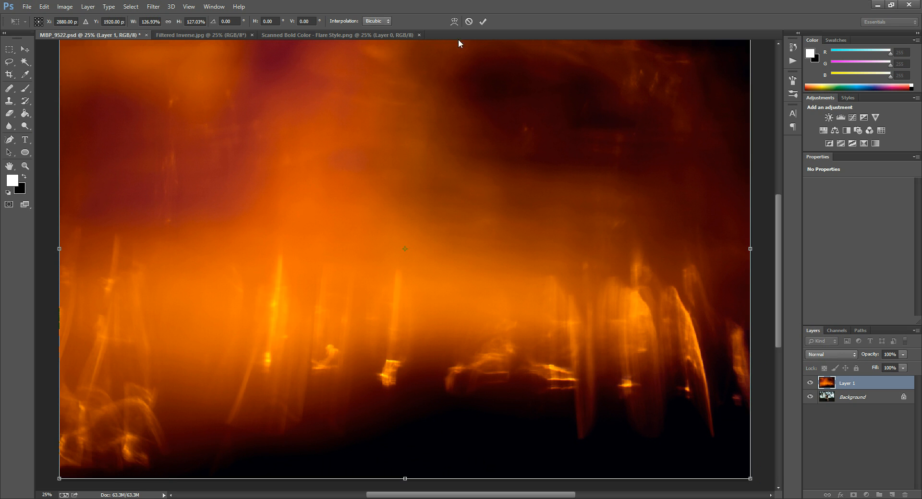
{"action": "left_click", "coordinate": [482, 21]}
Step: Set the flare layer's blend mode to Screen and give it an inverted, fully black layer mask
{"action": "key", "text": "z"}
{"action": "left_click", "coordinate": [411, 198], "text": "alt"}
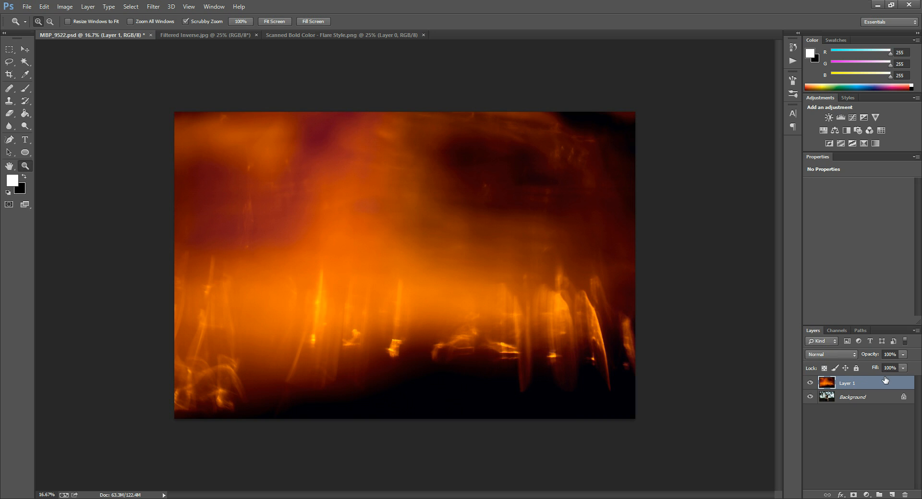
{"action": "left_click", "coordinate": [821, 355]}
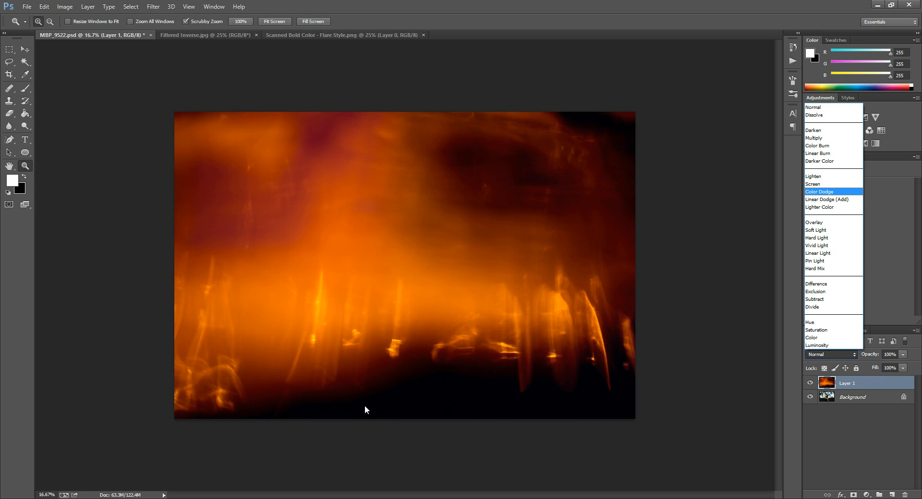
{"action": "left_click", "coordinate": [812, 184]}
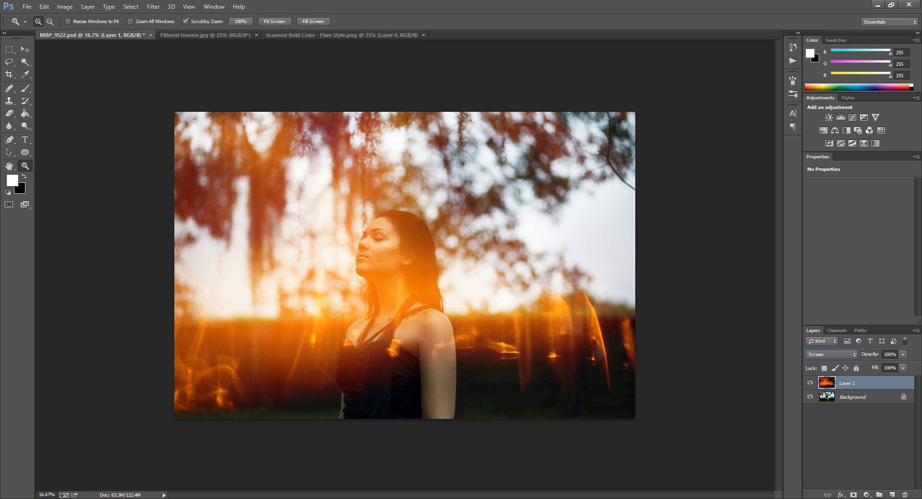
{"action": "left_click", "coordinate": [853, 495]}
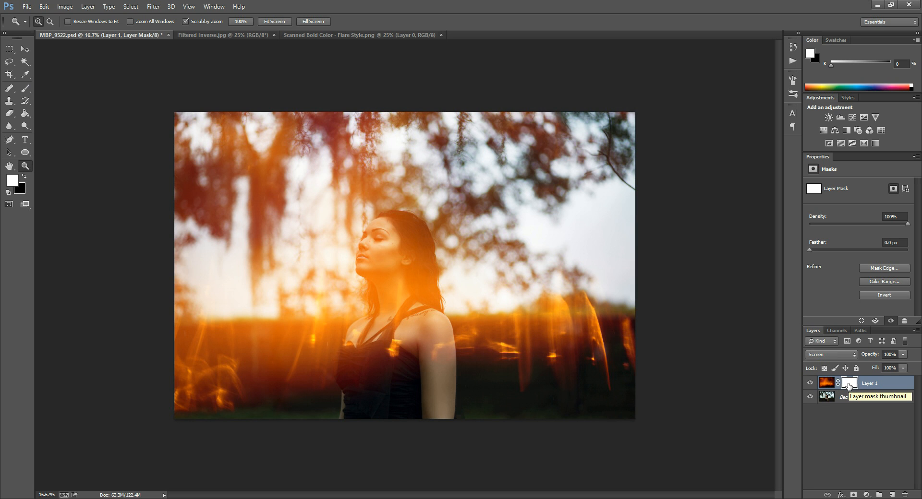
{"action": "key", "text": "ctrl+i"}
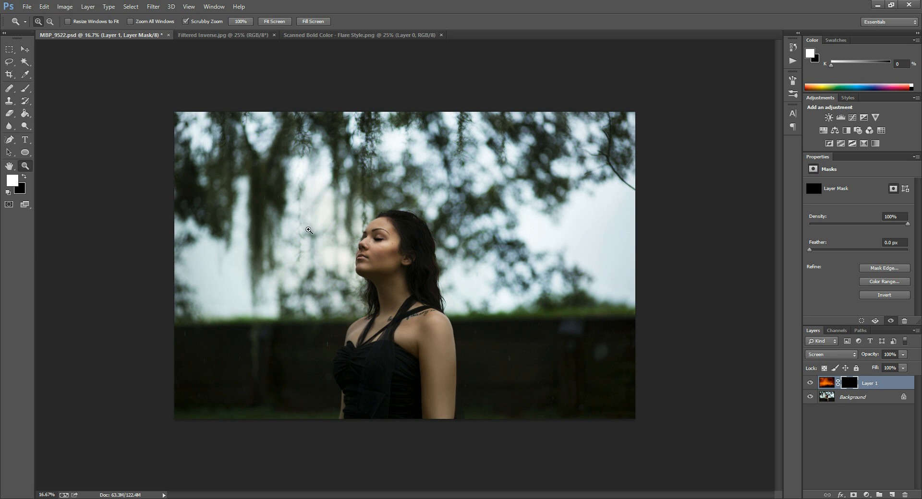
Step: Paint white on the flare layer's mask over the fence, trees and background with a 1500 px brush at 40% opacity
{"action": "left_click", "coordinate": [24, 89]}
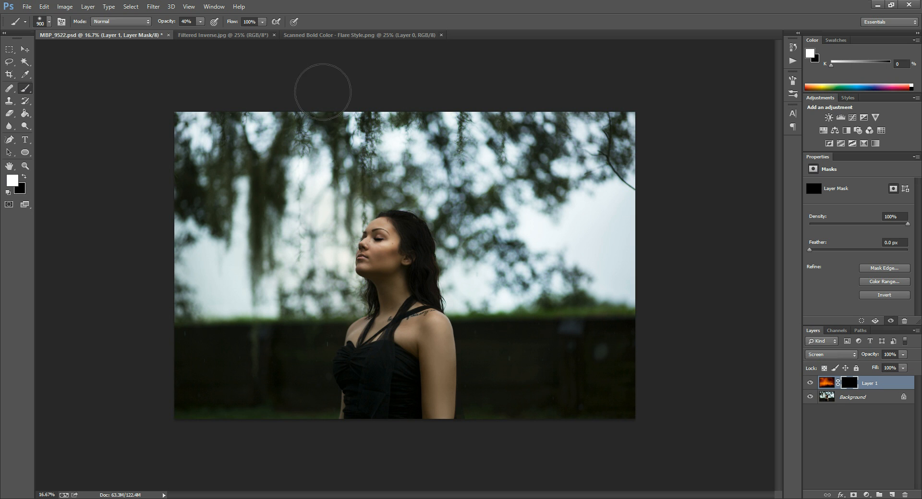
{"action": "key", "text": "bracketright"}
{"action": "key", "text": "bracketright"}
{"action": "key", "text": "bracketright"}
{"action": "key", "text": "bracketright"}
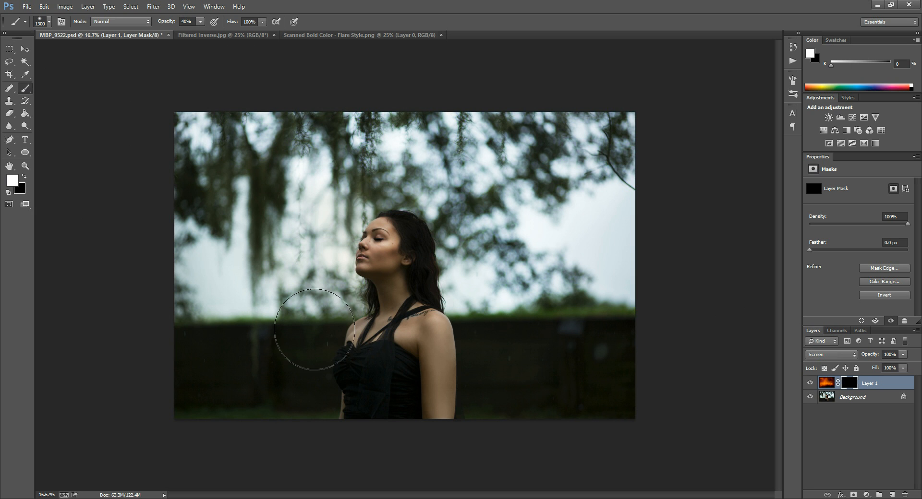
{"action": "key", "text": "bracketright"}
{"action": "key", "text": "bracketright"}
{"action": "mouse_move", "coordinate": [248, 376]}
{"action": "left_mouse_down"}
{"action": "mouse_move", "coordinate": [215, 349]}
{"action": "mouse_move", "coordinate": [227, 380]}
{"action": "mouse_move", "coordinate": [269, 392]}
{"action": "mouse_move", "coordinate": [295, 363]}
{"action": "mouse_move", "coordinate": [290, 340]}
{"action": "mouse_move", "coordinate": [316, 302]}
{"action": "mouse_move", "coordinate": [300, 296]}
{"action": "mouse_move", "coordinate": [294, 309]}
{"action": "mouse_move", "coordinate": [264, 286]}
{"action": "mouse_move", "coordinate": [266, 314]}
{"action": "mouse_move", "coordinate": [308, 304]}
{"action": "mouse_move", "coordinate": [224, 314]}
{"action": "mouse_move", "coordinate": [308, 298]}
{"action": "mouse_move", "coordinate": [286, 261]}
{"action": "mouse_move", "coordinate": [307, 306]}
{"action": "mouse_move", "coordinate": [296, 254]}
{"action": "mouse_move", "coordinate": [307, 286]}
{"action": "mouse_move", "coordinate": [294, 292]}
{"action": "mouse_move", "coordinate": [314, 279]}
{"action": "mouse_move", "coordinate": [269, 301]}
{"action": "mouse_move", "coordinate": [291, 326]}
{"action": "mouse_move", "coordinate": [291, 358]}
{"action": "mouse_move", "coordinate": [161, 356]}
{"action": "mouse_move", "coordinate": [357, 359]}
{"action": "mouse_move", "coordinate": [342, 364]}
{"action": "mouse_move", "coordinate": [414, 379]}
{"action": "mouse_move", "coordinate": [410, 335]}
{"action": "mouse_move", "coordinate": [483, 364]}
{"action": "mouse_move", "coordinate": [518, 323]}
{"action": "mouse_move", "coordinate": [547, 379]}
{"action": "mouse_move", "coordinate": [508, 320]}
{"action": "mouse_move", "coordinate": [544, 307]}
{"action": "mouse_move", "coordinate": [575, 328]}
{"action": "mouse_move", "coordinate": [593, 319]}
{"action": "mouse_move", "coordinate": [539, 359]}
{"action": "mouse_move", "coordinate": [598, 334]}
{"action": "mouse_move", "coordinate": [549, 347]}
{"action": "mouse_move", "coordinate": [508, 337]}
{"action": "mouse_move", "coordinate": [624, 324]}
{"action": "mouse_move", "coordinate": [407, 324]}
{"action": "mouse_move", "coordinate": [457, 337]}
{"action": "mouse_move", "coordinate": [619, 338]}
{"action": "mouse_move", "coordinate": [572, 324]}
{"action": "mouse_move", "coordinate": [583, 308]}
{"action": "left_mouse_up"}
{"action": "mouse_move", "coordinate": [310, 107]}
{"action": "left_mouse_down"}
{"action": "mouse_move", "coordinate": [336, 134]}
{"action": "mouse_move", "coordinate": [254, 132]}
{"action": "mouse_move", "coordinate": [239, 165]}
{"action": "mouse_move", "coordinate": [216, 145]}
{"action": "mouse_move", "coordinate": [251, 155]}
{"action": "mouse_move", "coordinate": [253, 172]}
{"action": "mouse_move", "coordinate": [276, 180]}
{"action": "mouse_move", "coordinate": [221, 128]}
{"action": "mouse_move", "coordinate": [405, 145]}
{"action": "mouse_move", "coordinate": [393, 145]}
{"action": "mouse_move", "coordinate": [421, 122]}
{"action": "mouse_move", "coordinate": [471, 145]}
{"action": "left_mouse_up"}
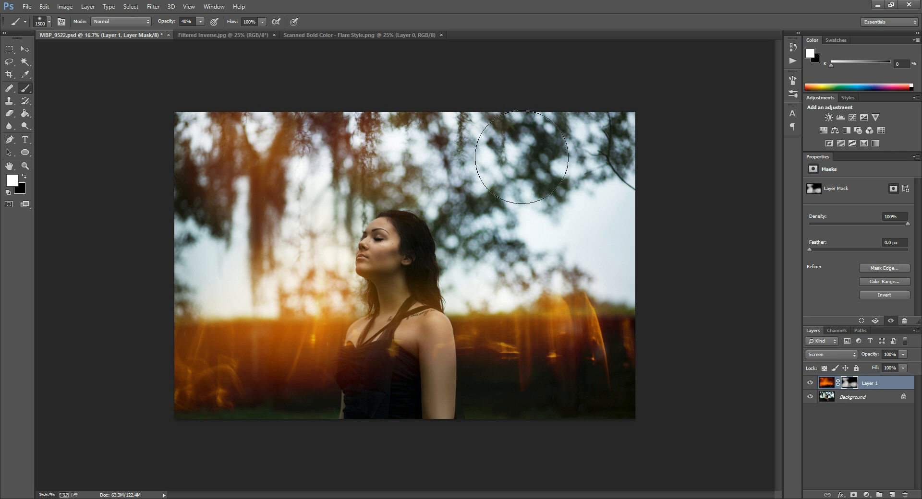
{"action": "mouse_move", "coordinate": [404, 237]}
{"action": "left_mouse_down"}
{"action": "mouse_move", "coordinate": [375, 163]}
{"action": "mouse_move", "coordinate": [328, 199]}
{"action": "mouse_move", "coordinate": [331, 225]}
{"action": "mouse_move", "coordinate": [354, 231]}
{"action": "mouse_move", "coordinate": [288, 195]}
{"action": "left_mouse_up"}
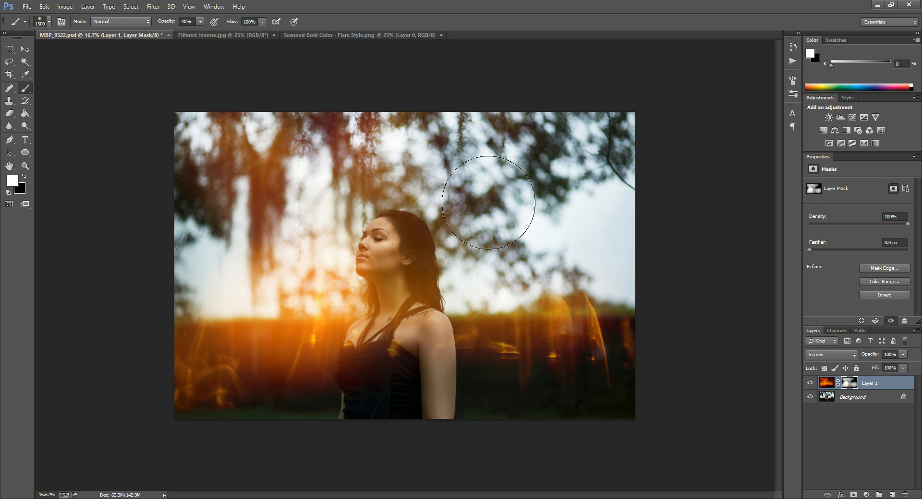
Step: Reduce the brush to 600 px and paint white on the flare layer's mask over the woman's upper arm
{"action": "left_click", "coordinate": [24, 175]}
{"action": "key", "text": "bracketleft"}
{"action": "key", "text": "bracketleft"}
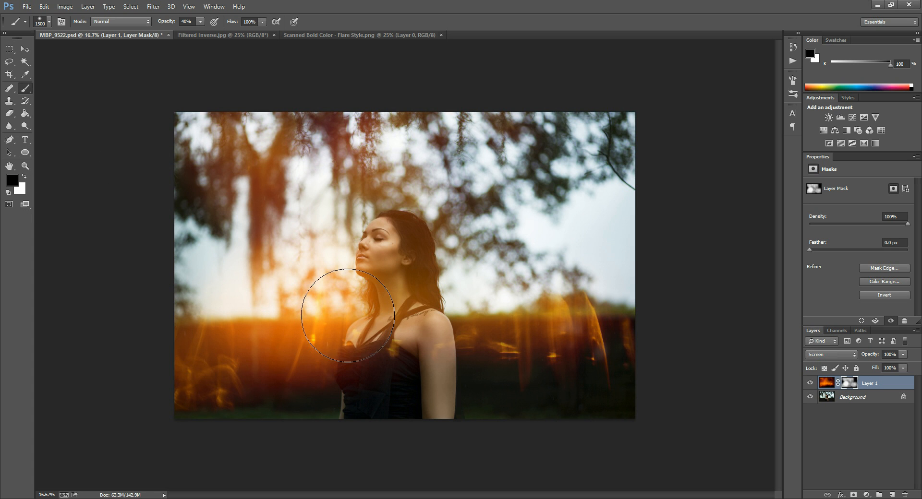
{"action": "key", "text": "bracketleft"}
{"action": "key", "text": "bracketleft"}
{"action": "key", "text": "bracketleft"}
{"action": "key", "text": "bracketleft"}
{"action": "key", "text": "bracketleft"}
{"action": "key", "text": "bracketleft"}
{"action": "key", "text": "bracketleft"}
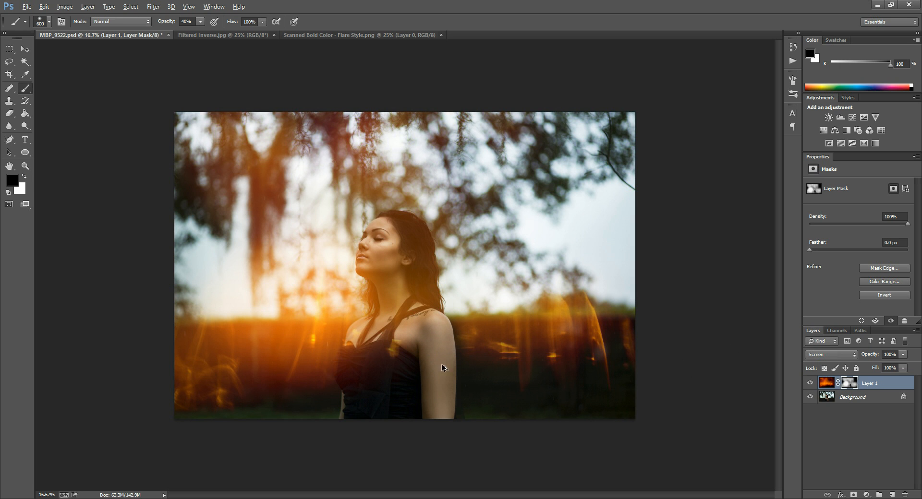
{"action": "left_click", "coordinate": [25, 178]}
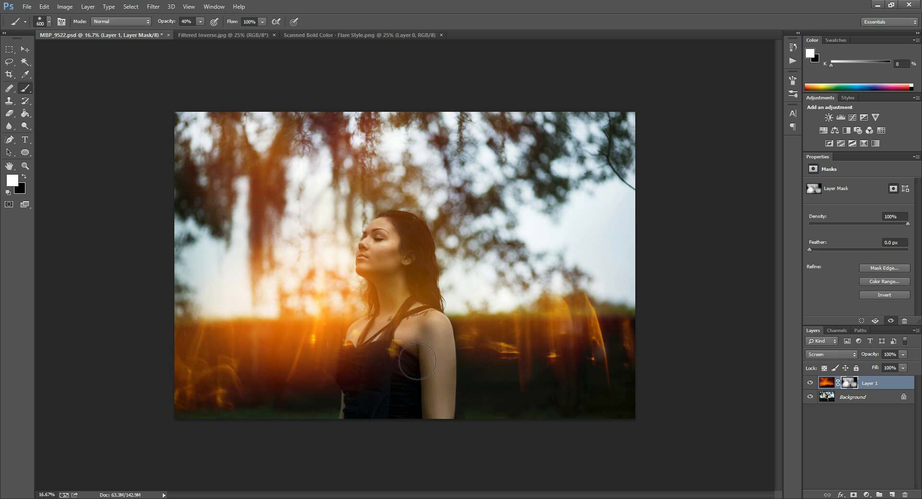
{"action": "mouse_move", "coordinate": [435, 358]}
{"action": "left_mouse_down"}
{"action": "mouse_move", "coordinate": [434, 329]}
{"action": "mouse_move", "coordinate": [429, 397]}
{"action": "left_mouse_up"}
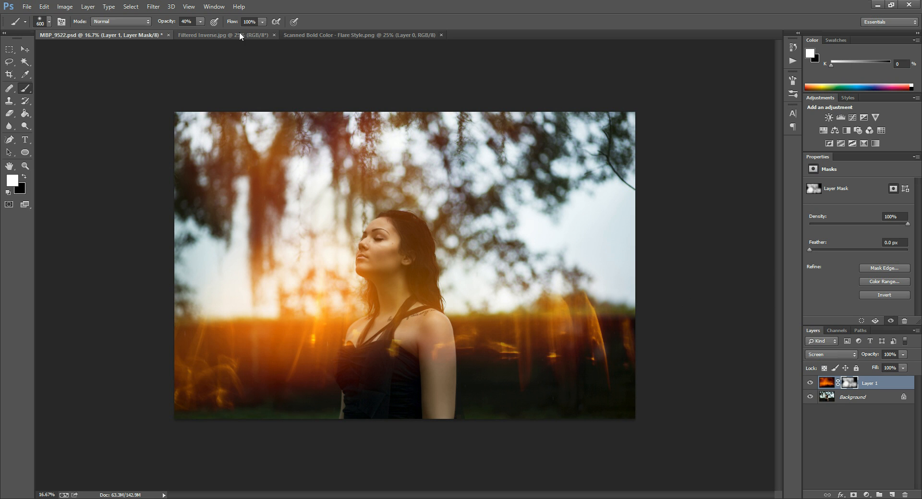
Step: Copy the gray texture from Filtered Inverse.jpg into MBP_9522.psd, aligned to the photo's upper-left corner
{"action": "left_click", "coordinate": [207, 36]}
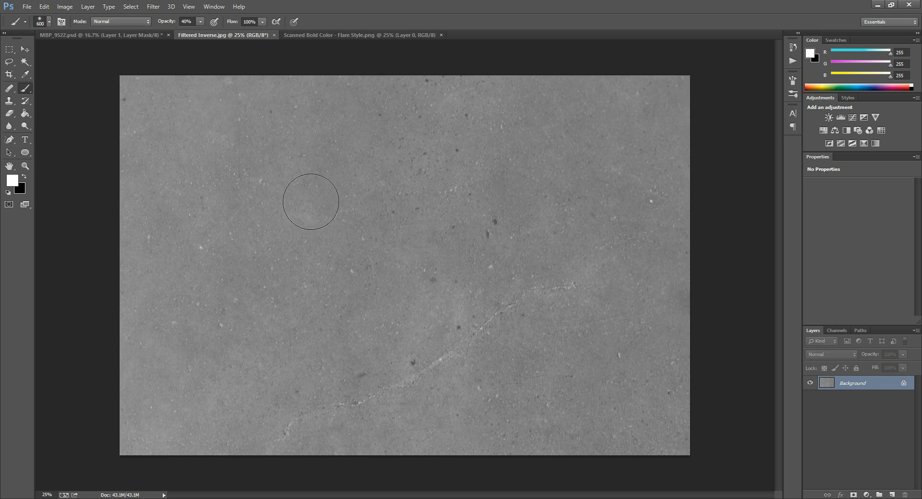
{"action": "left_click", "coordinate": [25, 49]}
{"action": "left_click_drag", "start_coordinate": [439, 231], "coordinate": [250, 183]}
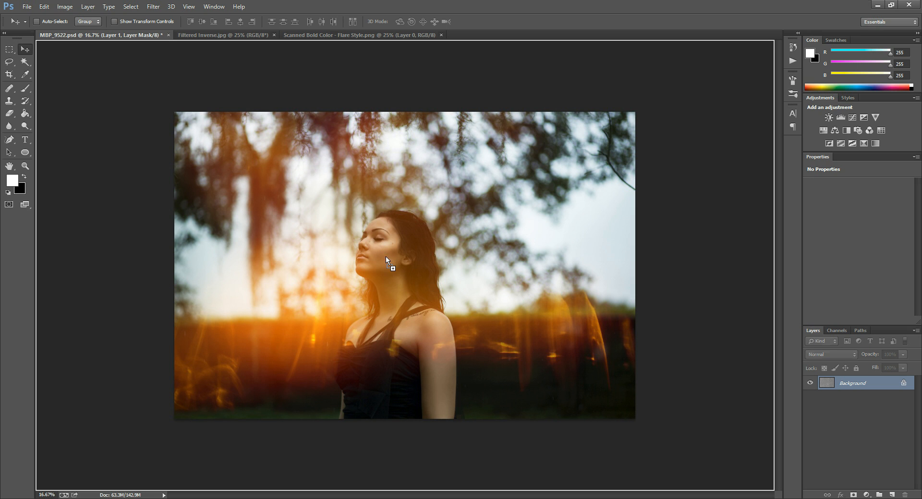
{"action": "left_click_drag", "start_coordinate": [399, 264], "coordinate": [399, 264]}
{"action": "left_click_drag", "start_coordinate": [355, 236], "coordinate": [347, 205]}
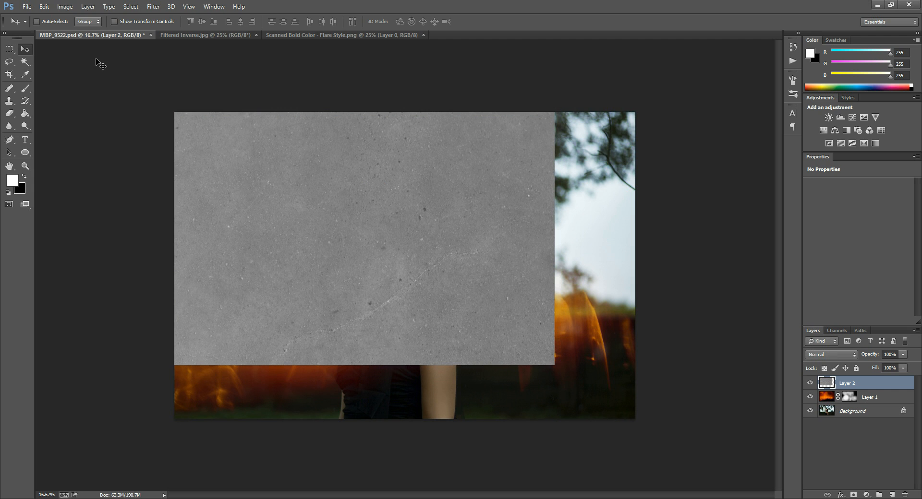
Step: Free-transform the texture layer to 121.21% so that it covers the whole photo
{"action": "left_click", "coordinate": [44, 6]}
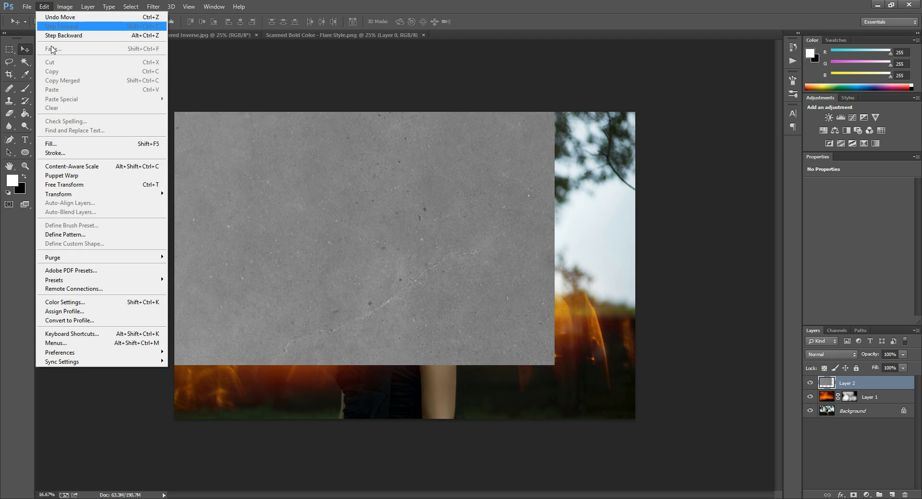
{"action": "left_click", "coordinate": [69, 186]}
{"action": "left_click_drag", "start_coordinate": [607, 409], "coordinate": [636, 419]}
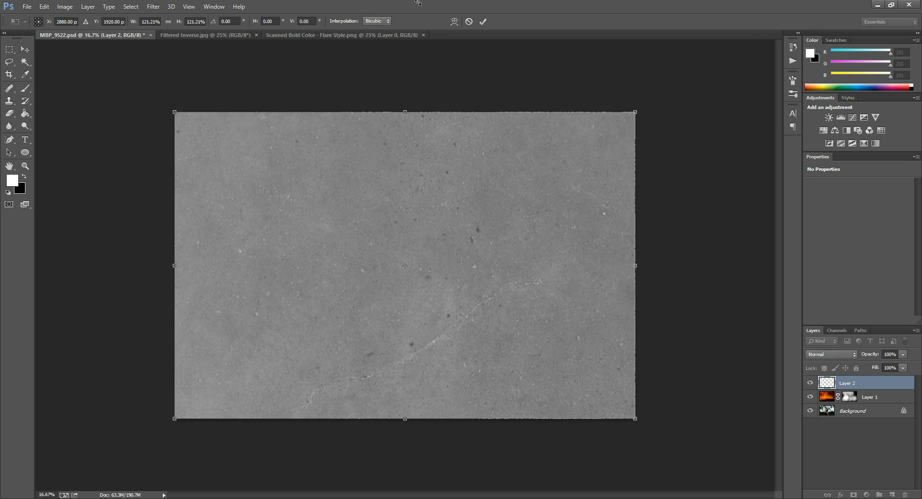
{"action": "left_click", "coordinate": [483, 22]}
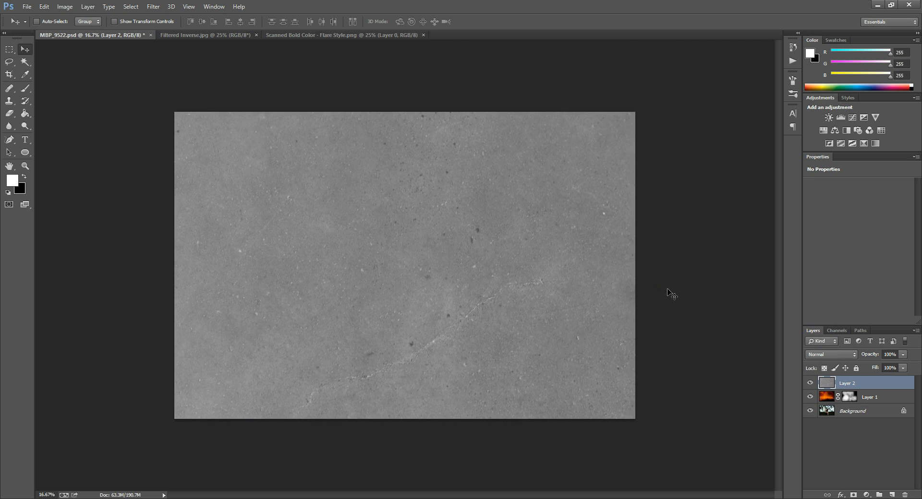
Step: Try the Screen and Multiply blend modes on the texture layer
{"action": "left_click", "coordinate": [828, 355]}
{"action": "left_click", "coordinate": [831, 190]}
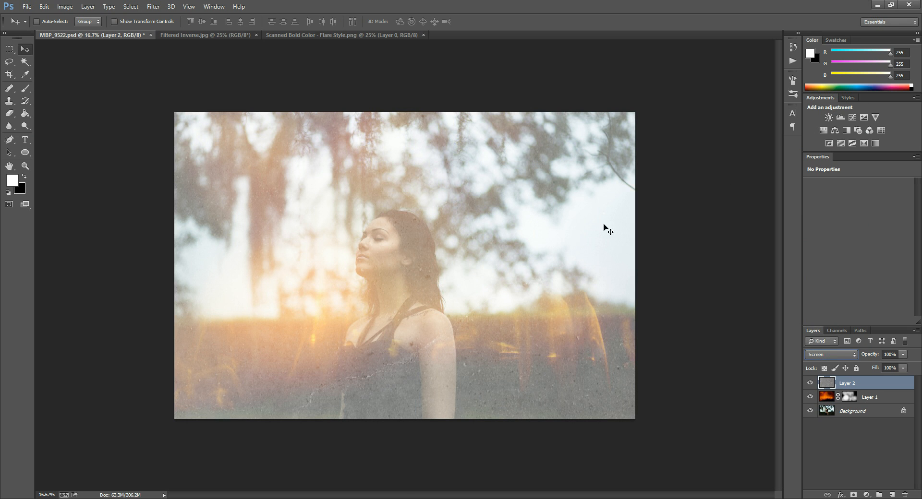
{"action": "left_click", "coordinate": [836, 357]}
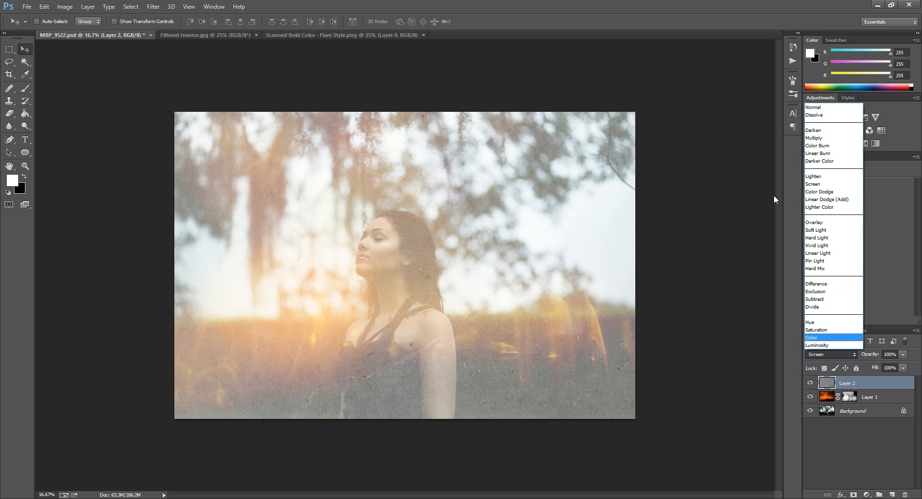
{"action": "left_click", "coordinate": [820, 138]}
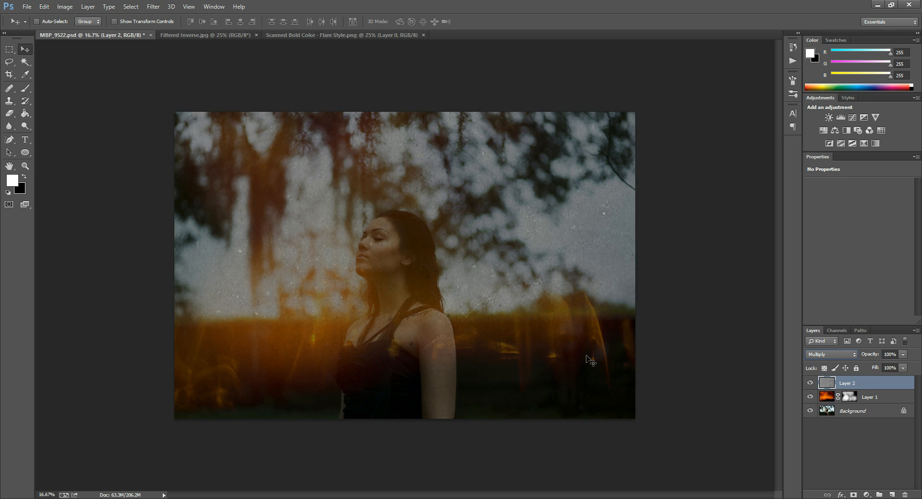
Step: Set the texture layer's blend mode to Overlay
{"action": "left_click", "coordinate": [821, 357]}
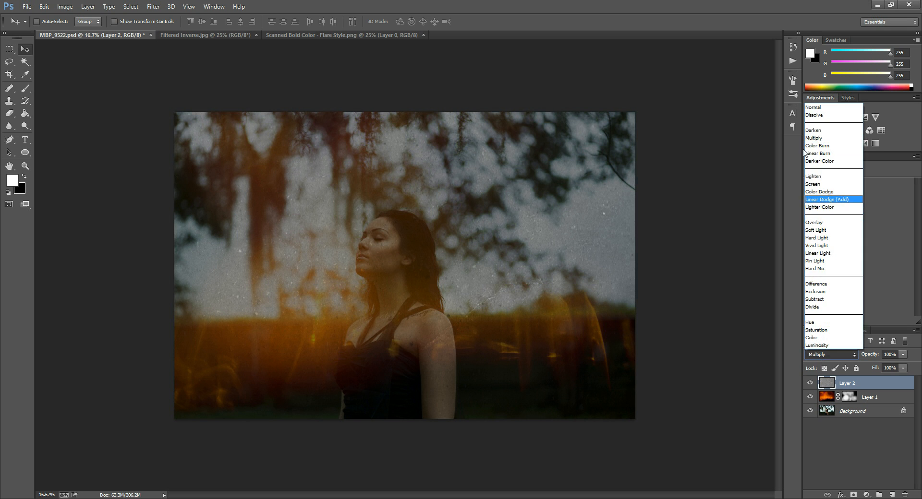
{"action": "left_click", "coordinate": [814, 223]}
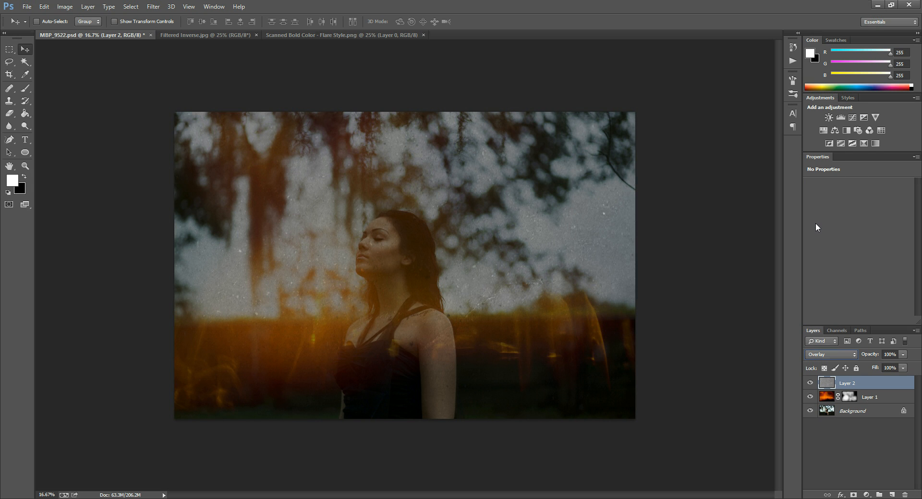
Step: Compare the photo with and without the texture layer, and switch its blend mode from a Soft Light trial to Hard Light
{"action": "left_click", "coordinate": [810, 385]}
{"action": "left_click", "coordinate": [811, 384]}
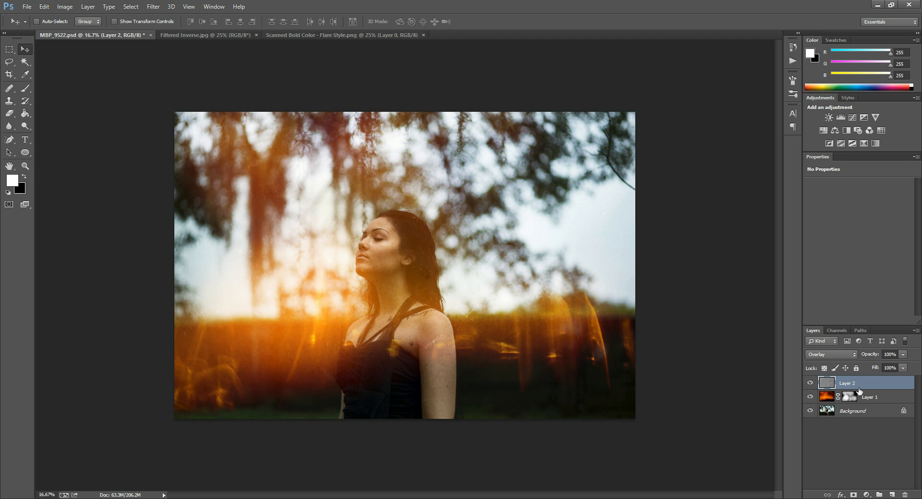
{"action": "left_click", "coordinate": [823, 353]}
{"action": "left_click", "coordinate": [819, 236]}
{"action": "left_click", "coordinate": [819, 355]}
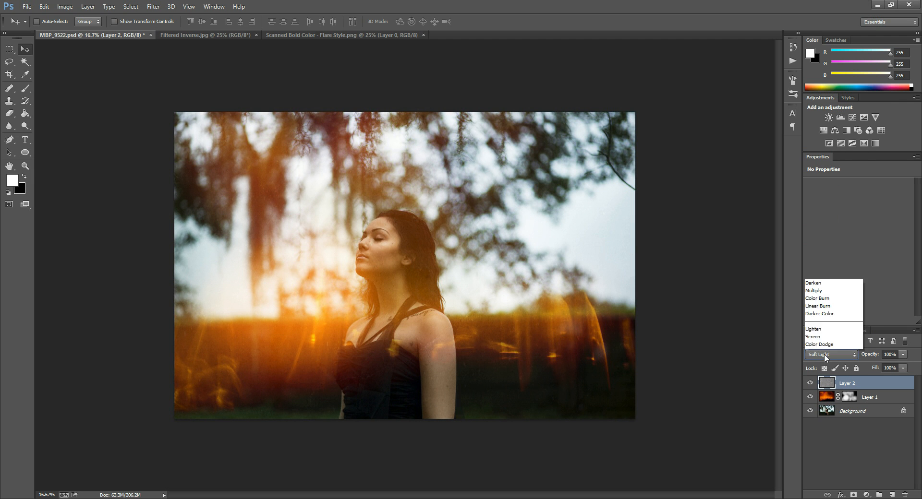
{"action": "left_click", "coordinate": [822, 244]}
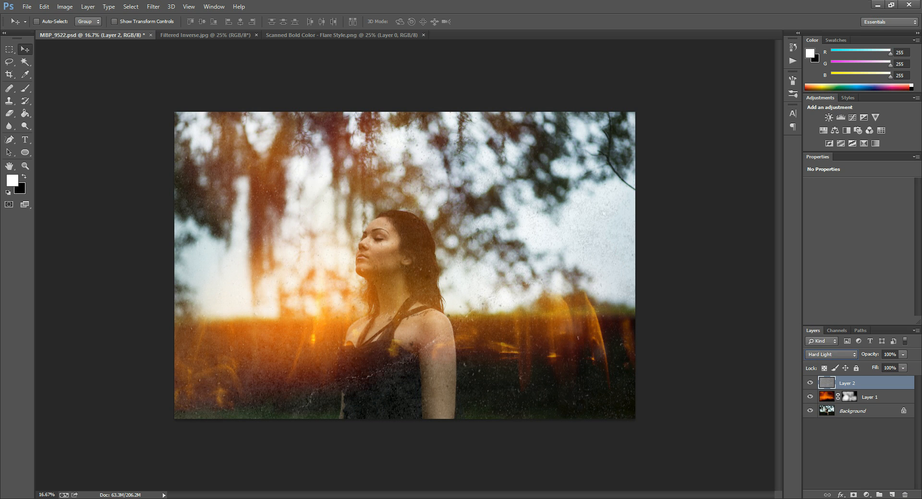
Step: Add a layer mask to the texture layer and invert it to black
{"action": "left_click", "coordinate": [853, 495]}
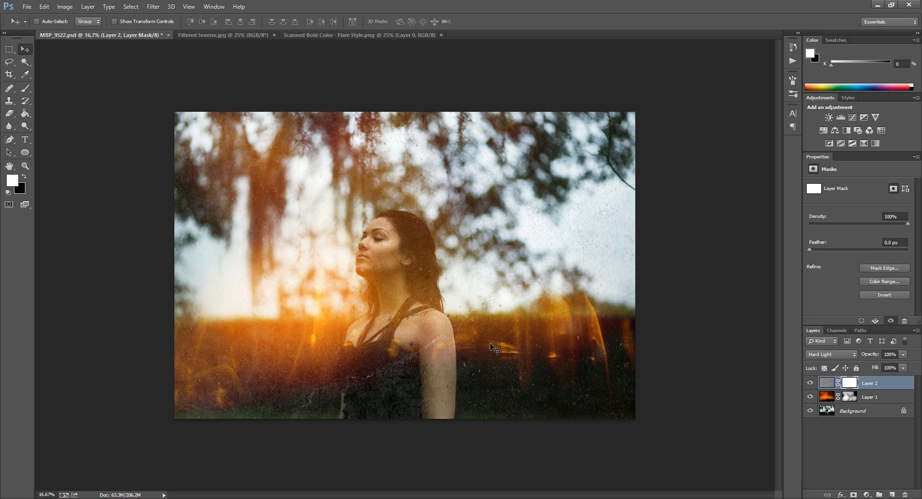
{"action": "key", "text": "ctrl+i"}
Step: Paint white on the texture layer's mask with a 1100 px brush at 40% opacity over the dress, fence, sky and trees around the face
{"action": "left_click", "coordinate": [24, 88]}
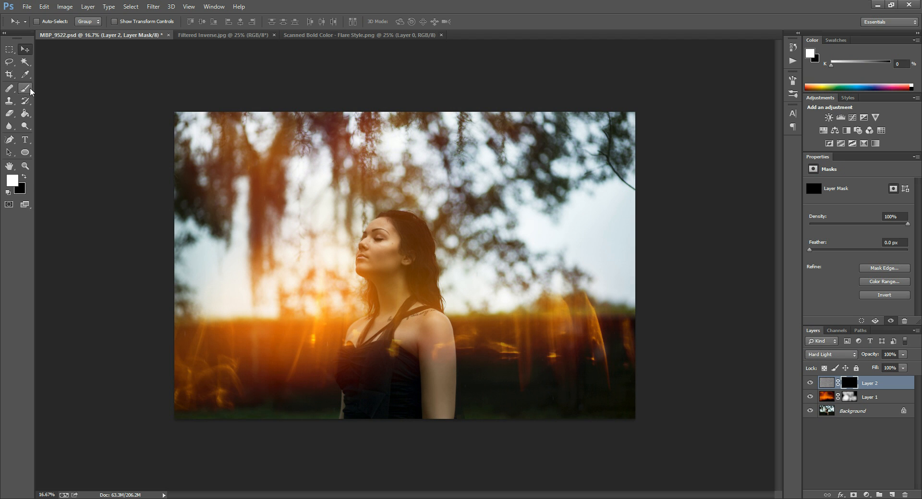
{"action": "key", "text": "bracketright"}
{"action": "key", "text": "bracketright"}
{"action": "key", "text": "bracketright"}
{"action": "mouse_move", "coordinate": [207, 388]}
{"action": "left_mouse_down"}
{"action": "mouse_move", "coordinate": [281, 424]}
{"action": "mouse_move", "coordinate": [387, 387]}
{"action": "mouse_move", "coordinate": [307, 429]}
{"action": "mouse_move", "coordinate": [288, 416]}
{"action": "mouse_move", "coordinate": [387, 377]}
{"action": "left_mouse_up"}
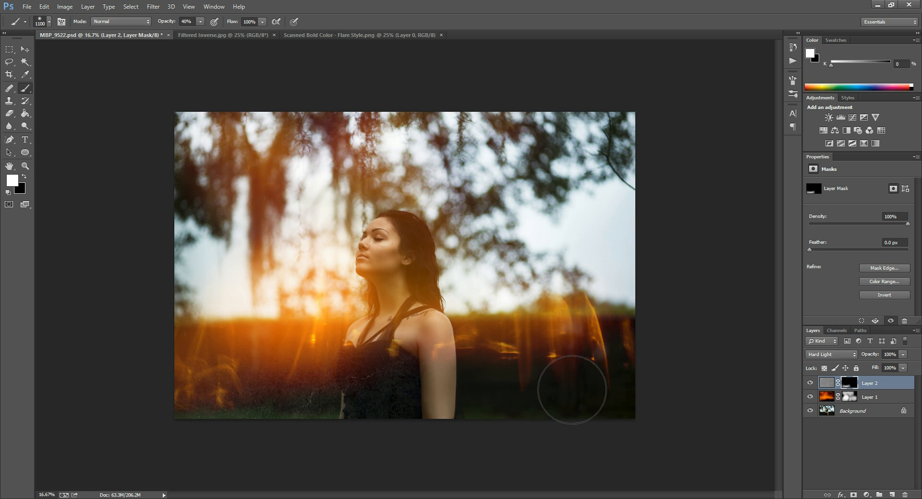
{"action": "mouse_move", "coordinate": [599, 417]}
{"action": "left_mouse_down"}
{"action": "mouse_move", "coordinate": [571, 429]}
{"action": "mouse_move", "coordinate": [609, 410]}
{"action": "mouse_move", "coordinate": [514, 389]}
{"action": "left_mouse_up"}
{"action": "mouse_move", "coordinate": [516, 328]}
{"action": "left_mouse_down"}
{"action": "mouse_move", "coordinate": [485, 263]}
{"action": "mouse_move", "coordinate": [514, 169]}
{"action": "mouse_move", "coordinate": [620, 139]}
{"action": "mouse_move", "coordinate": [545, 143]}
{"action": "mouse_move", "coordinate": [560, 227]}
{"action": "mouse_move", "coordinate": [592, 154]}
{"action": "mouse_move", "coordinate": [613, 212]}
{"action": "mouse_move", "coordinate": [600, 226]}
{"action": "mouse_move", "coordinate": [613, 225]}
{"action": "left_mouse_up"}
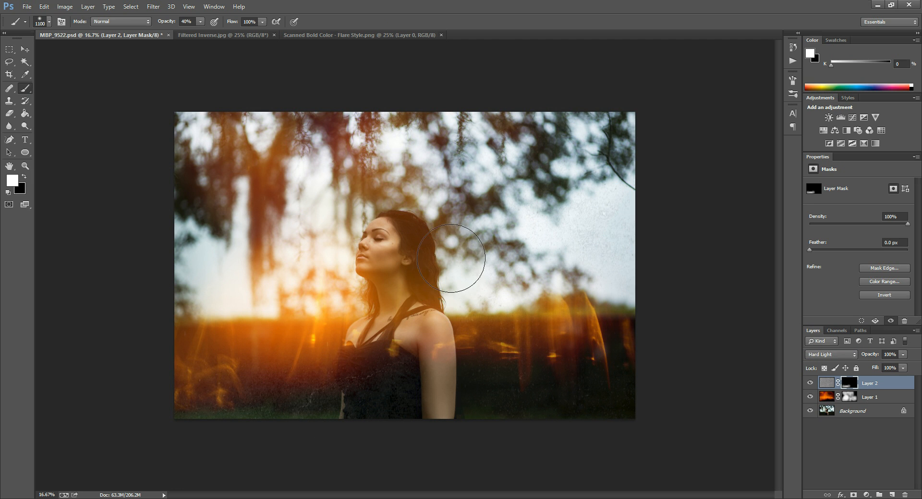
{"action": "mouse_move", "coordinate": [309, 156]}
{"action": "left_mouse_down"}
{"action": "mouse_move", "coordinate": [198, 157]}
{"action": "mouse_move", "coordinate": [239, 237]}
{"action": "mouse_move", "coordinate": [215, 172]}
{"action": "mouse_move", "coordinate": [298, 164]}
{"action": "mouse_move", "coordinate": [346, 210]}
{"action": "mouse_move", "coordinate": [208, 313]}
{"action": "mouse_move", "coordinate": [298, 323]}
{"action": "mouse_move", "coordinate": [528, 391]}
{"action": "mouse_move", "coordinate": [612, 397]}
{"action": "mouse_move", "coordinate": [541, 409]}
{"action": "left_mouse_up"}
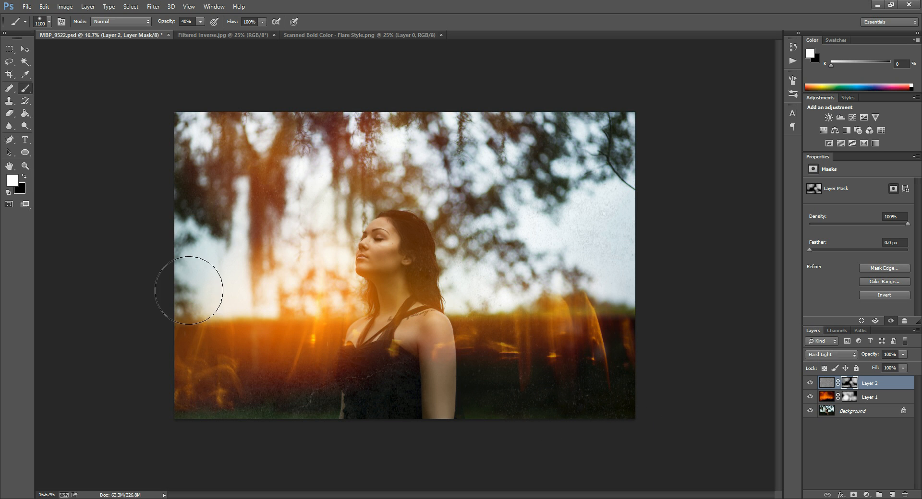
{"action": "mouse_move", "coordinate": [181, 247]}
{"action": "left_mouse_down"}
{"action": "mouse_move", "coordinate": [333, 372]}
{"action": "mouse_move", "coordinate": [246, 294]}
{"action": "mouse_move", "coordinate": [286, 265]}
{"action": "mouse_move", "coordinate": [297, 269]}
{"action": "mouse_move", "coordinate": [281, 222]}
{"action": "mouse_move", "coordinate": [309, 176]}
{"action": "left_mouse_up"}
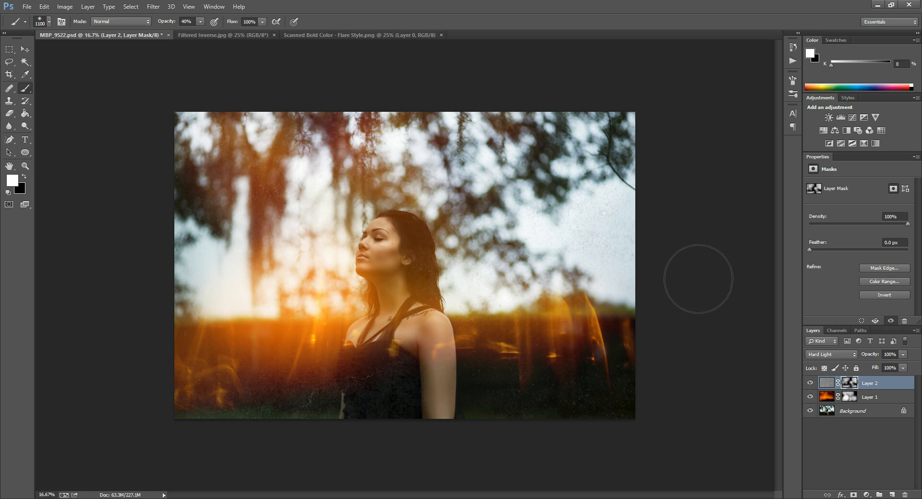
Step: Compare the image with and without the texture layer, and the original background photo against the full composite
{"action": "left_click", "coordinate": [811, 383]}
{"action": "left_click", "coordinate": [810, 383]}
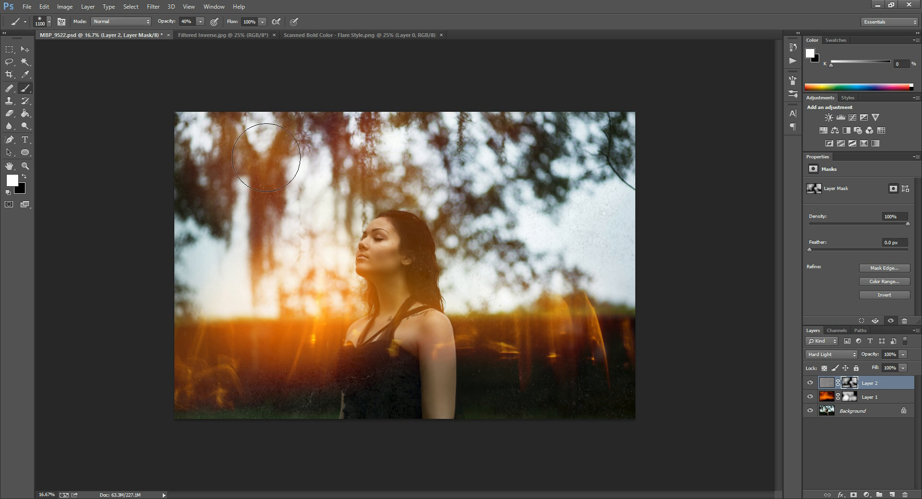
{"action": "left_click", "coordinate": [809, 411], "text": "alt"}
{"action": "left_click", "coordinate": [810, 411], "text": "alt"}
{"action": "left_click", "coordinate": [810, 411], "text": "alt"}
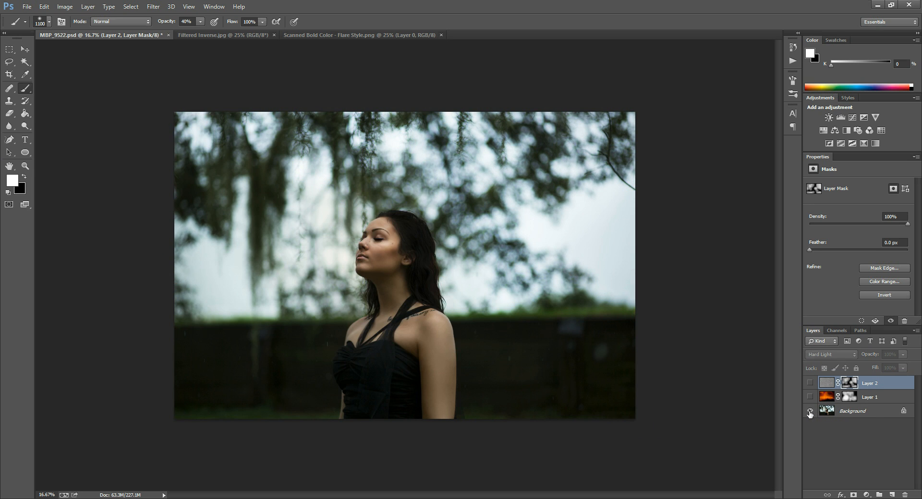
{"action": "left_click", "coordinate": [810, 411], "text": "alt"}
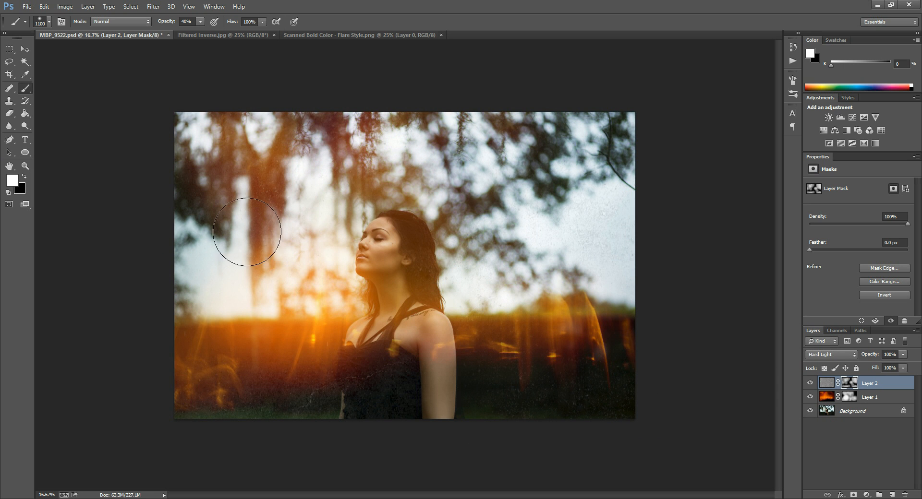